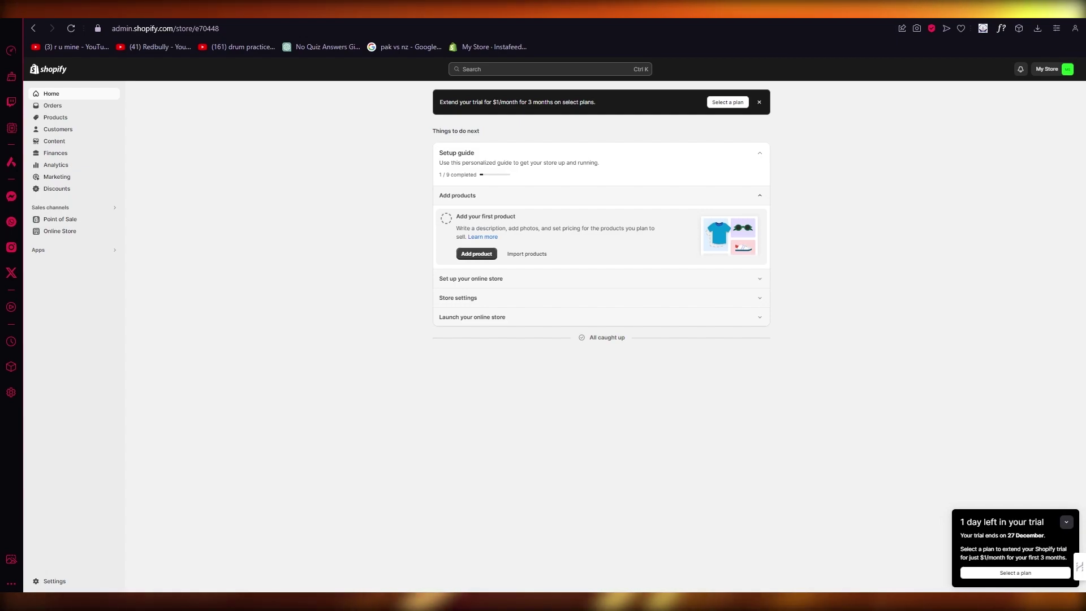
Go to Settings, then Payments, to reach the PayPal-listing payment methods page
click(54, 581)
click(386, 212)
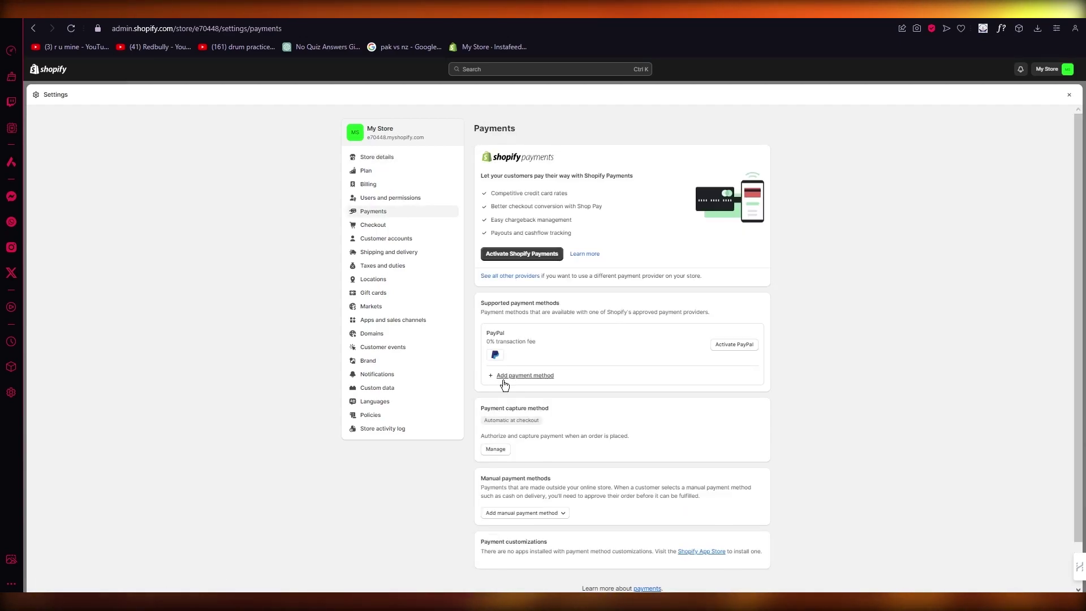
Search payment methods for 'master', filter to Mastercard only, and open Oceanpayment
click(504, 377)
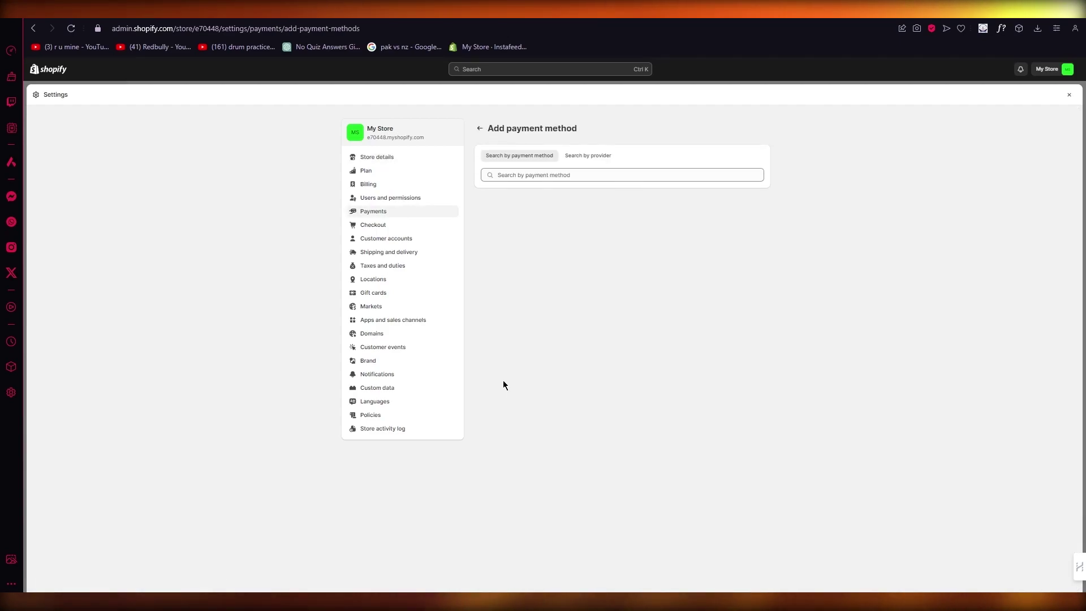
click(535, 176)
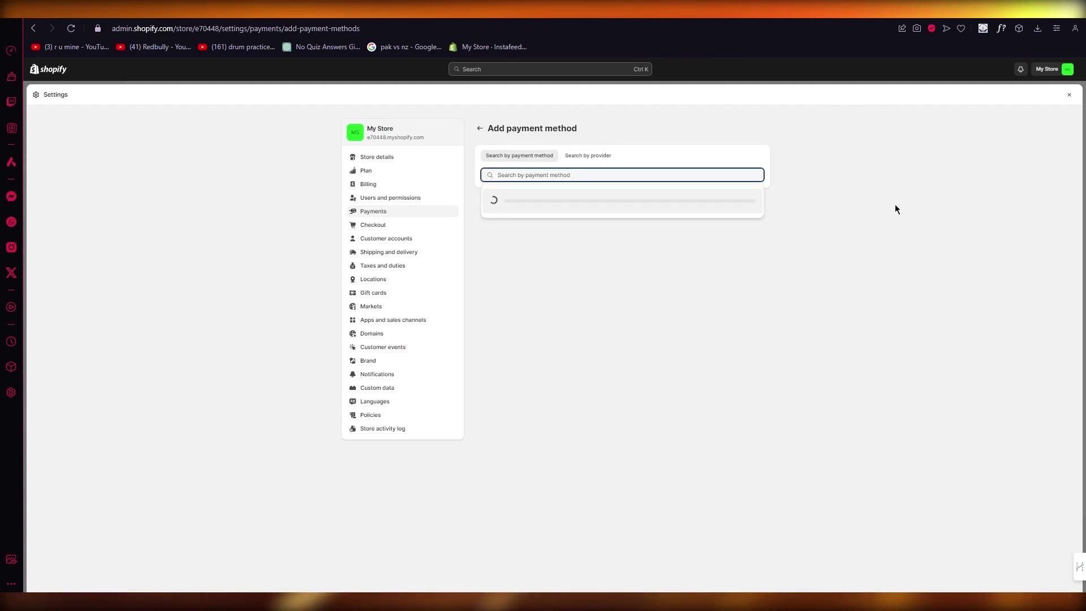
text(visa)
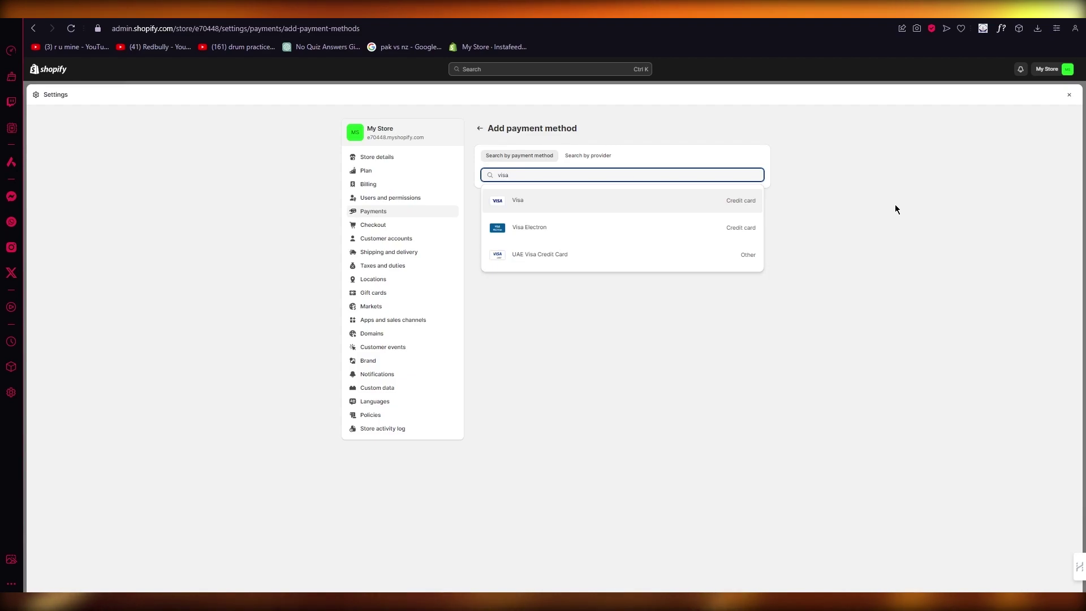
key(BackSpace)
key(BackSpace)
key(BackSpace)
text(ma)
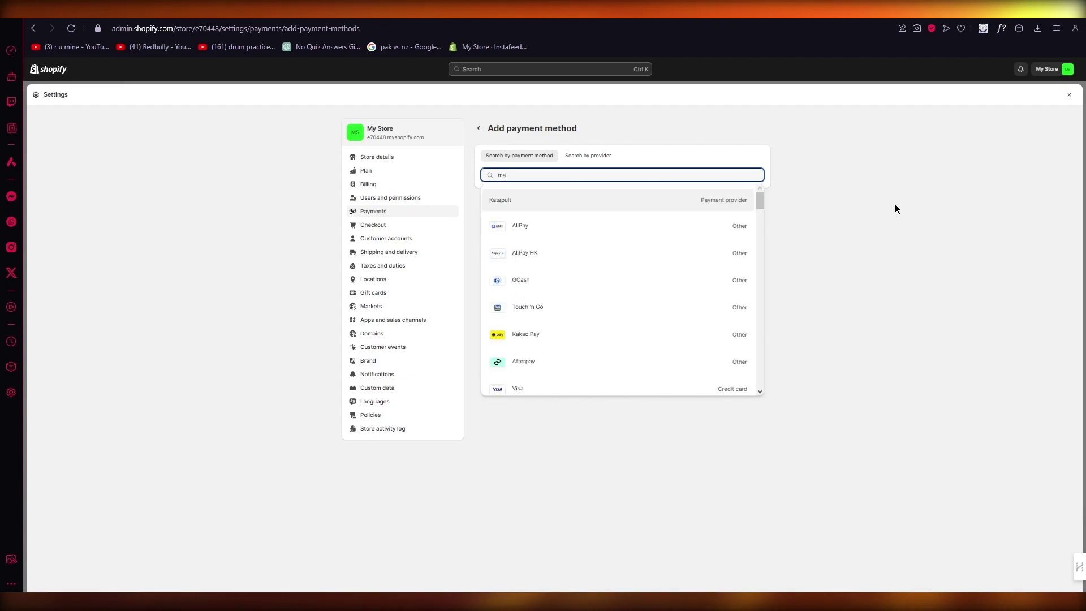
text(ster)
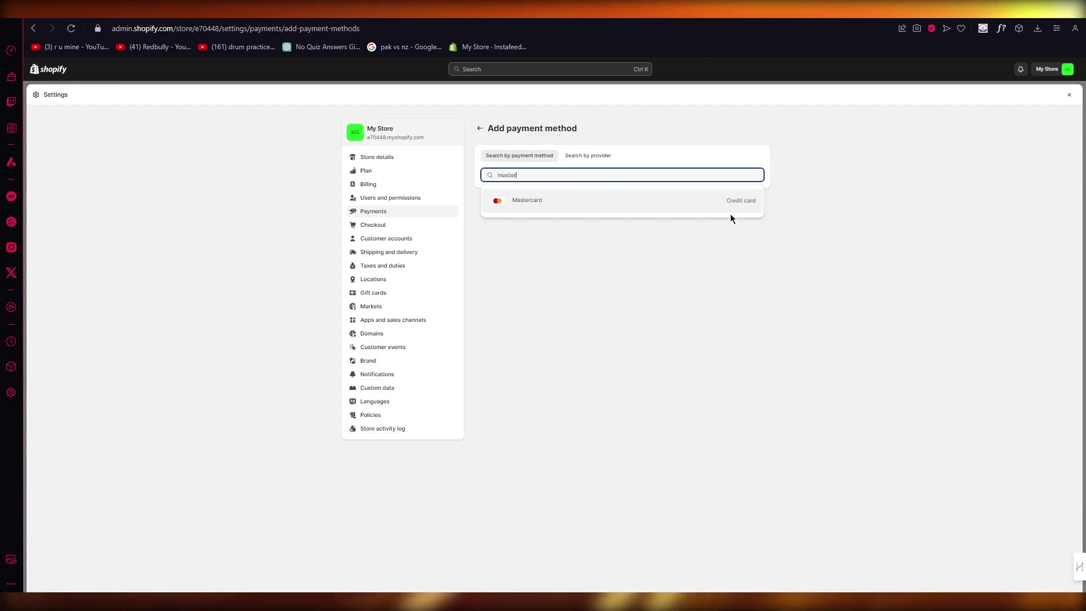
click(726, 203)
click(830, 194)
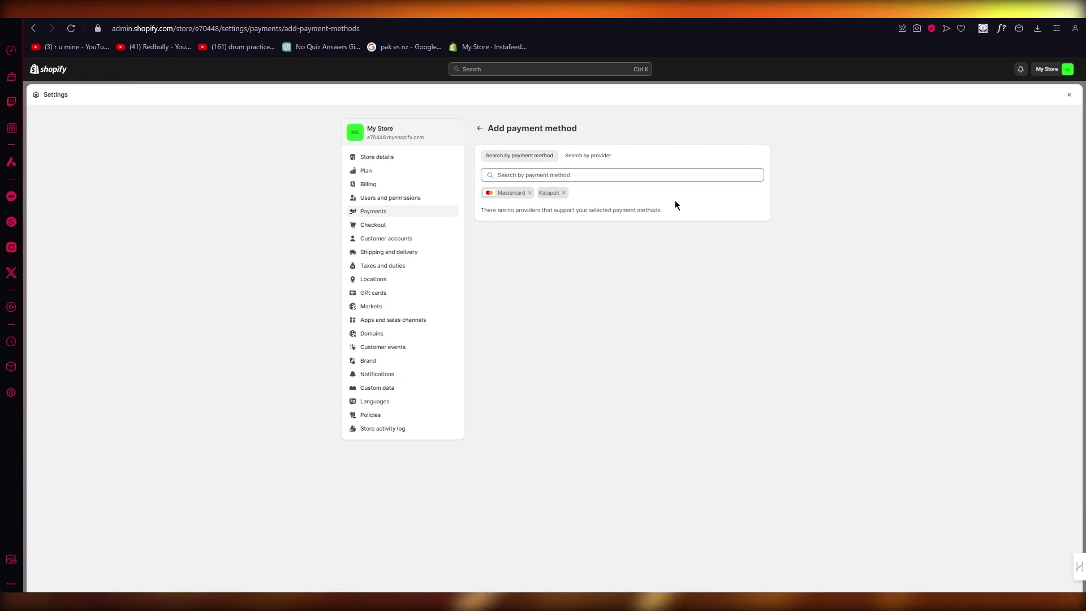
click(565, 193)
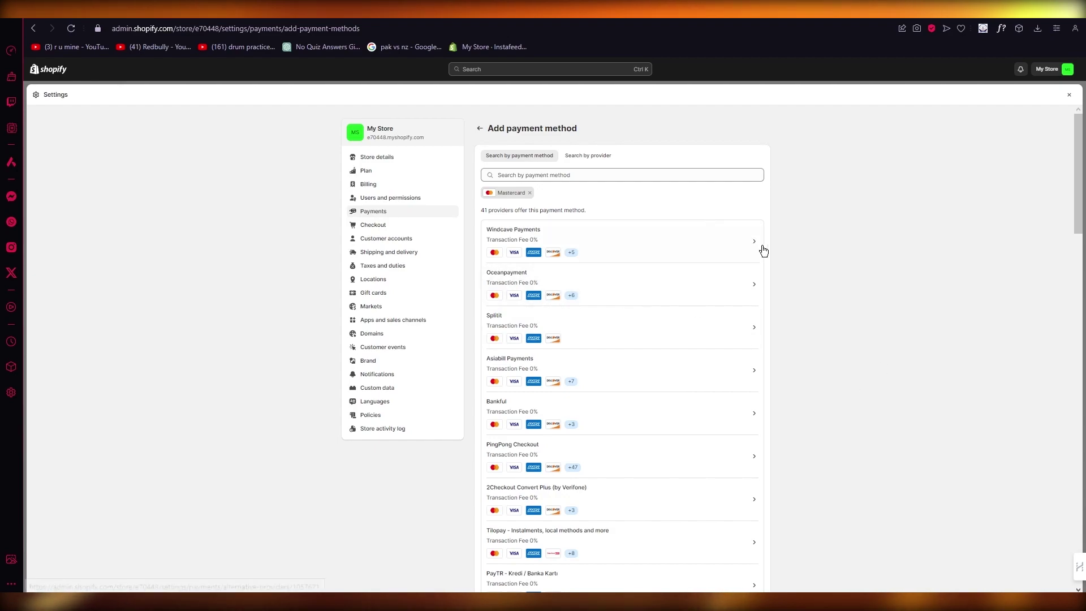
click(645, 280)
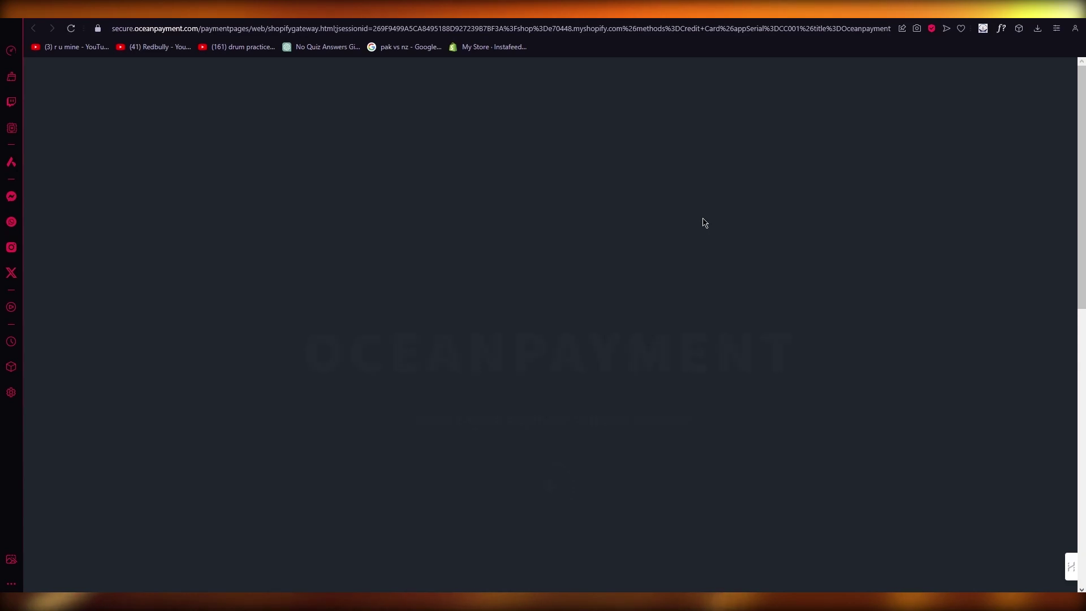
scroll(698, 231, down, 8)
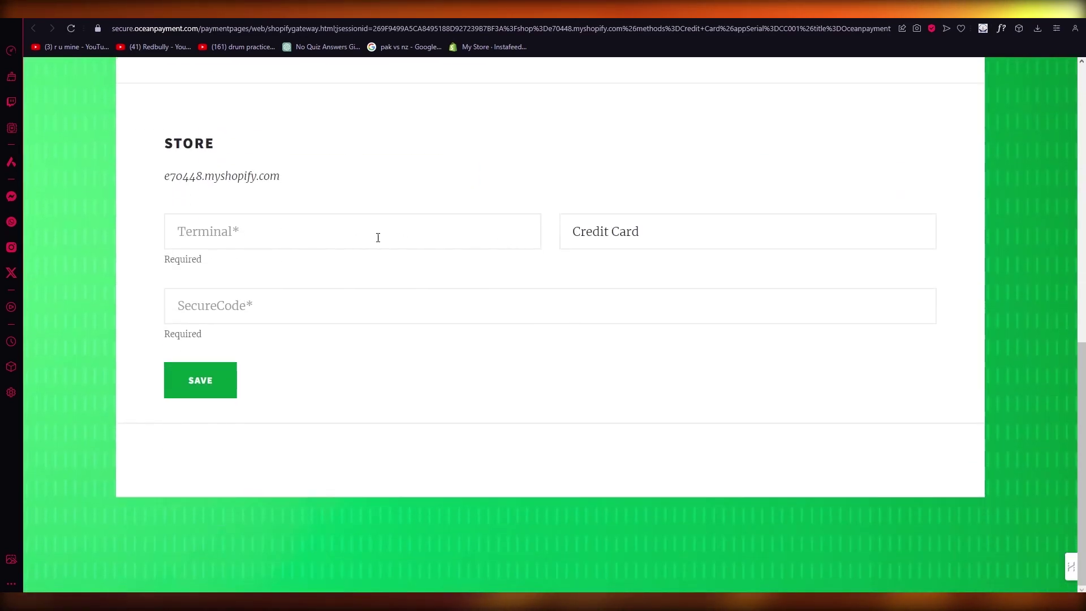
Select the Credit Card method text and focus the empty SecureCode field
triple_click(624, 224)
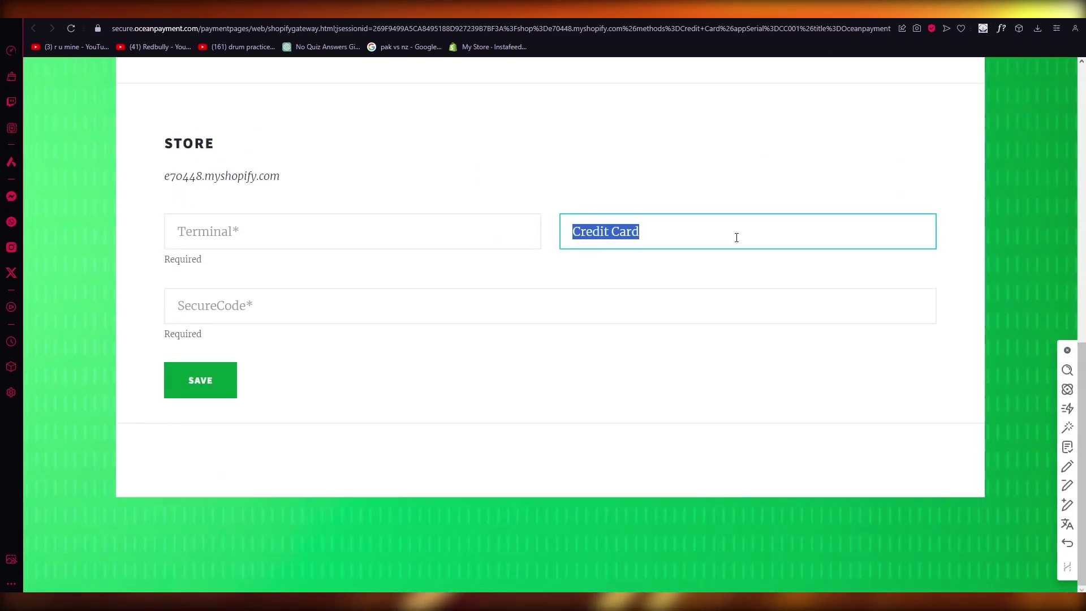
click(448, 307)
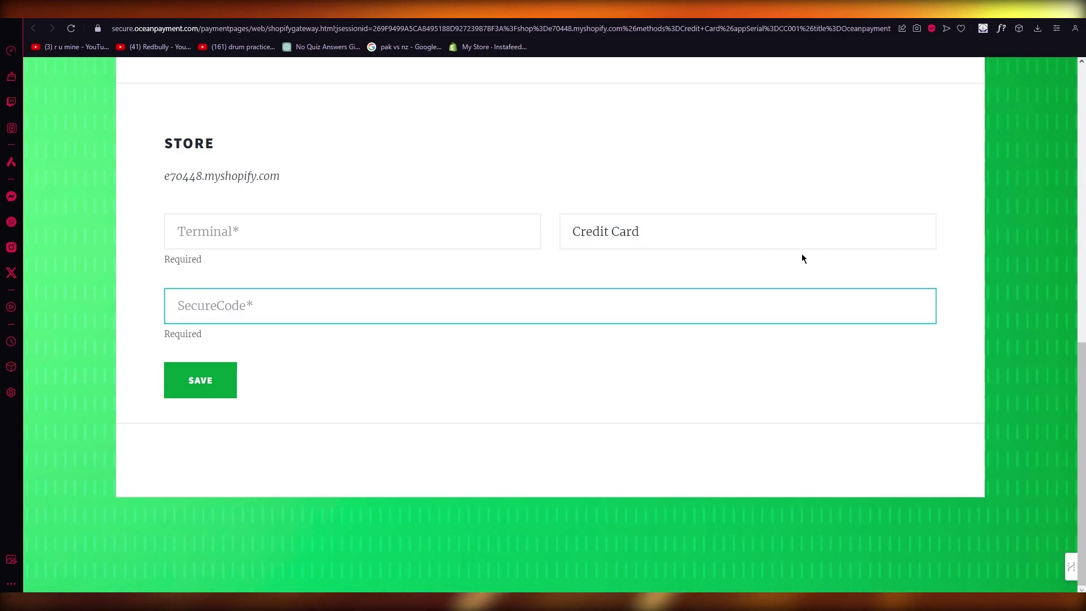